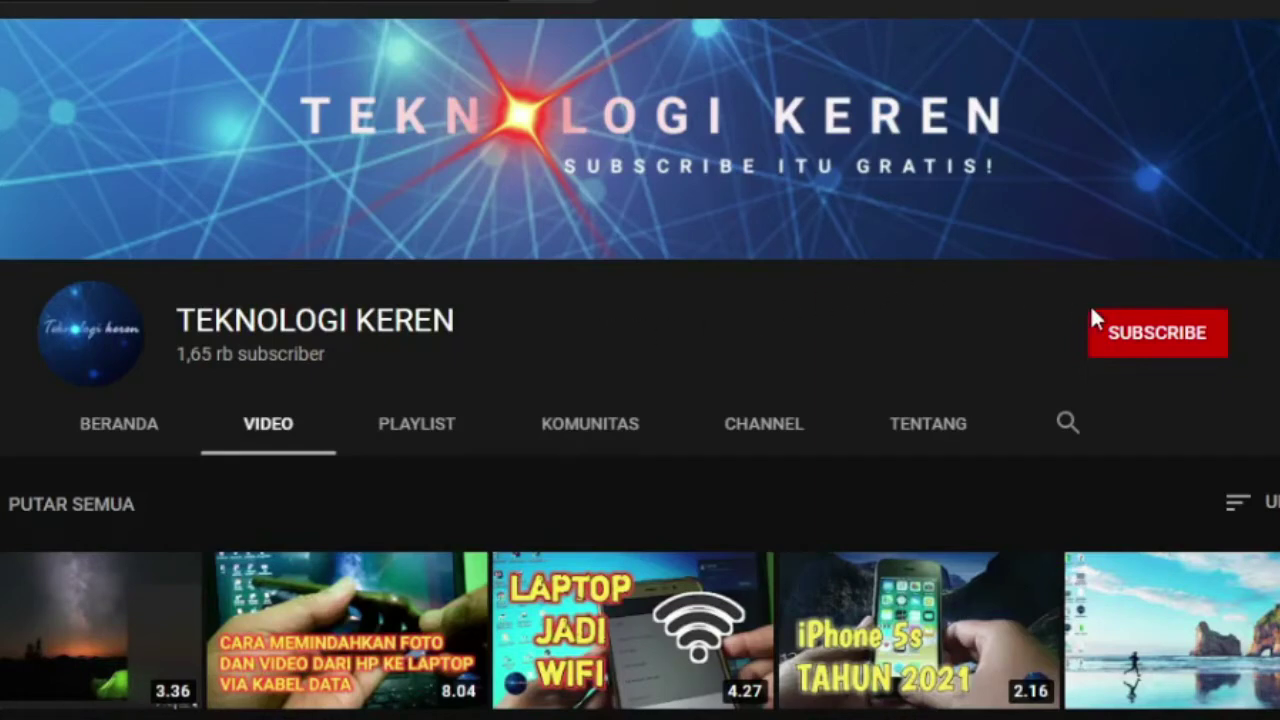
- Subscribe to the TEKNOLOGI KEREN channel and set its notifications to Semua
click(1130, 347)
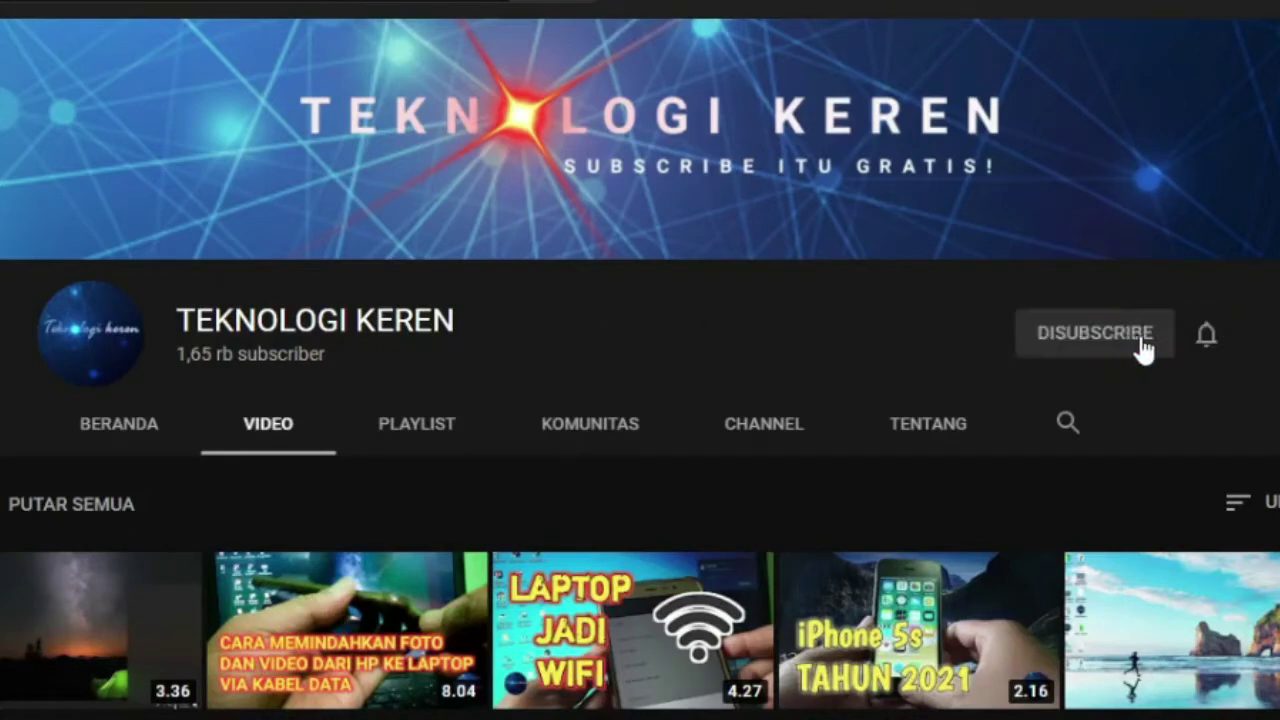
click(1215, 342)
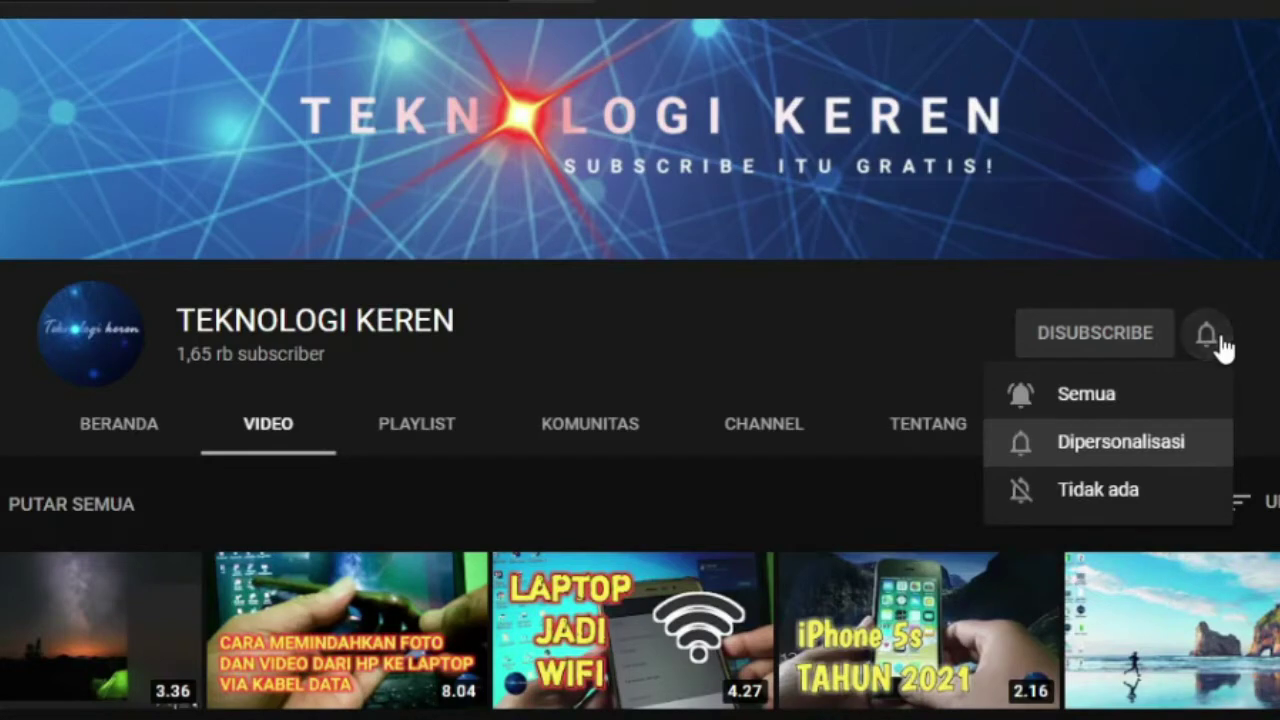
click(1150, 396)
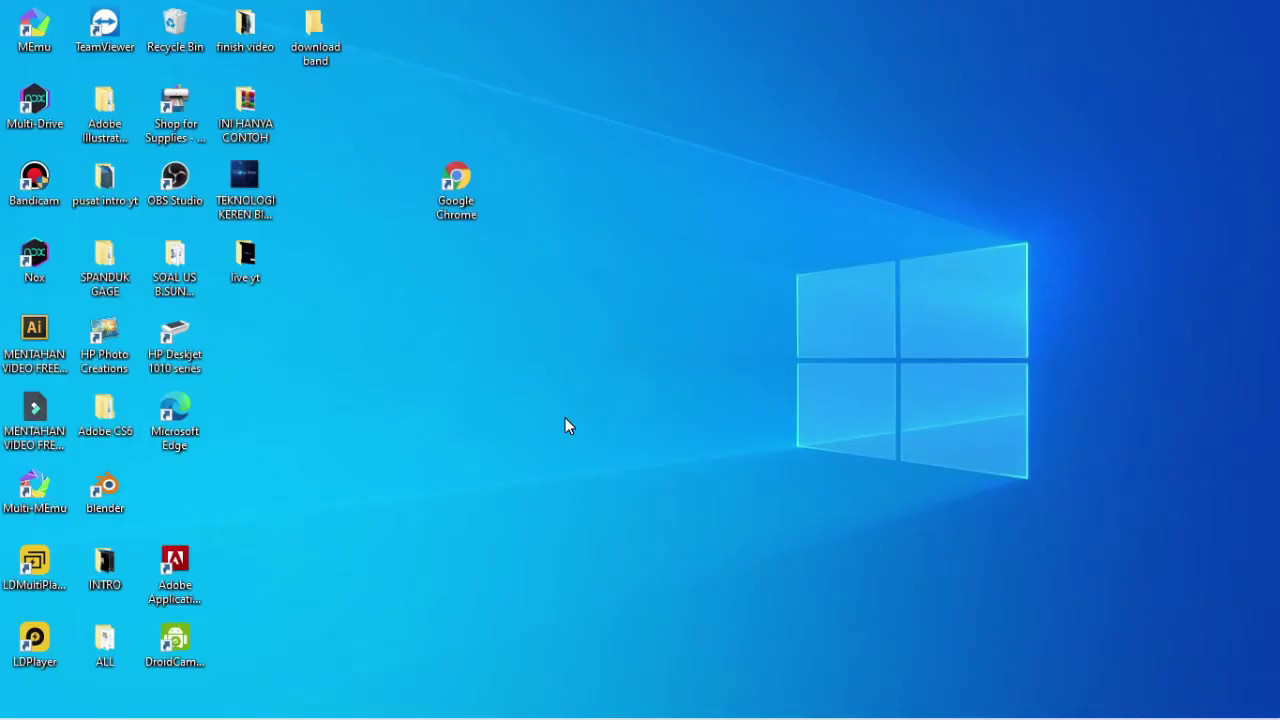
right_click(553, 335)
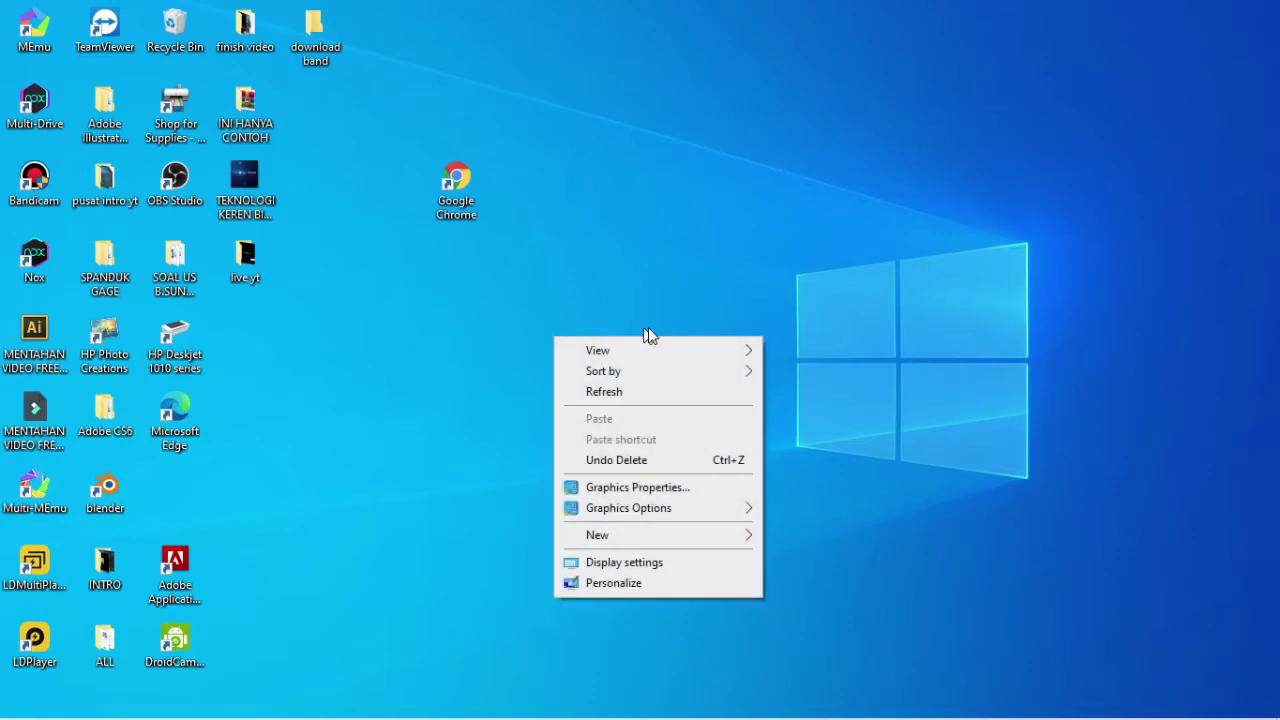
click(628, 395)
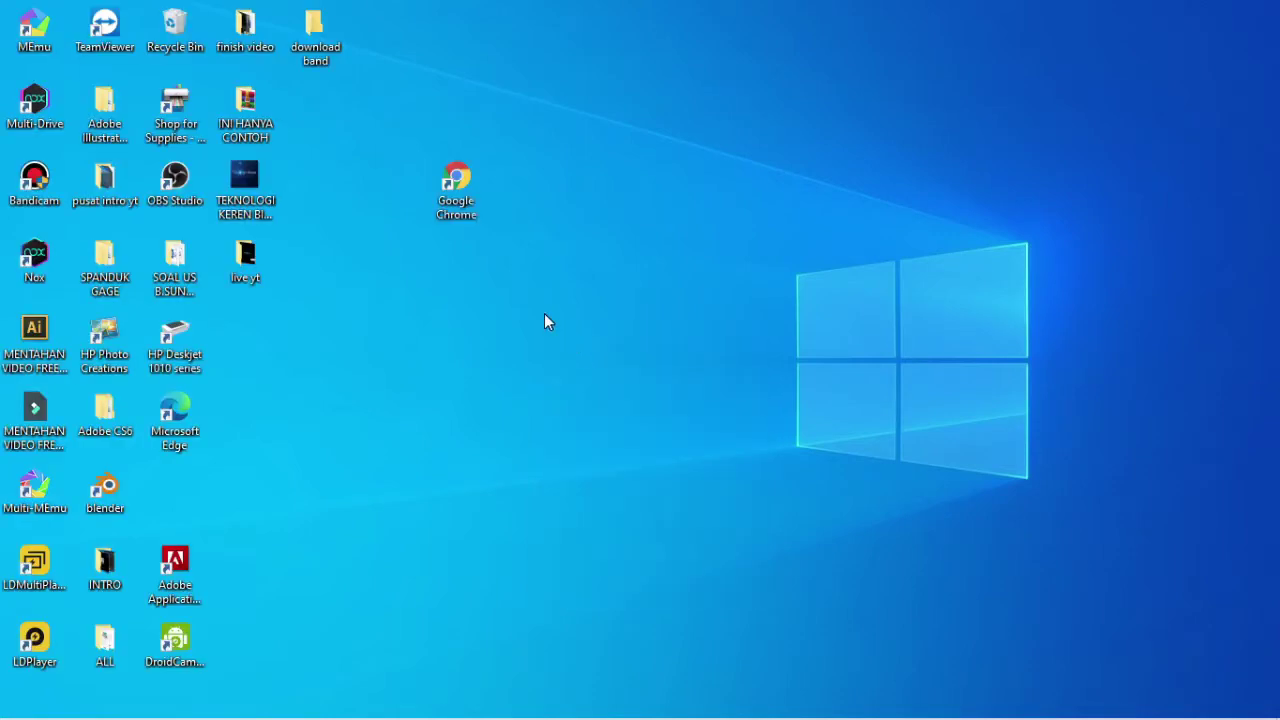
right_click(545, 314)
click(609, 370)
right_click(564, 341)
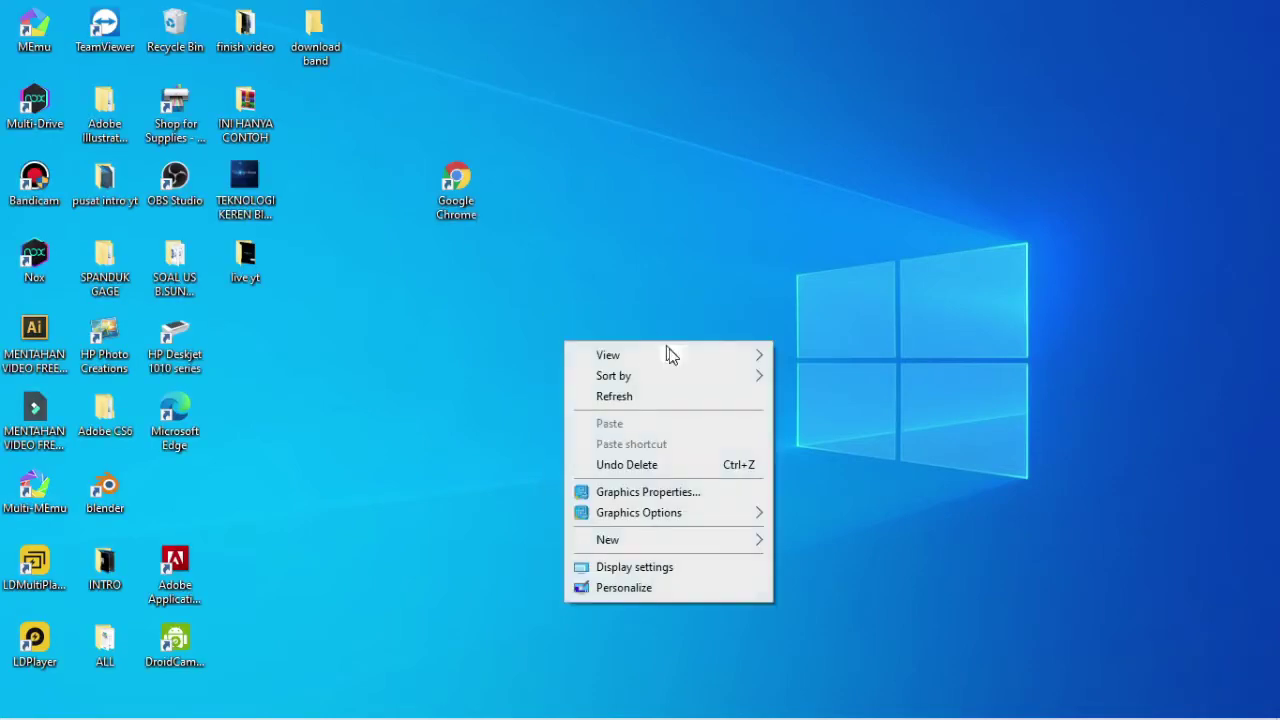
click(611, 400)
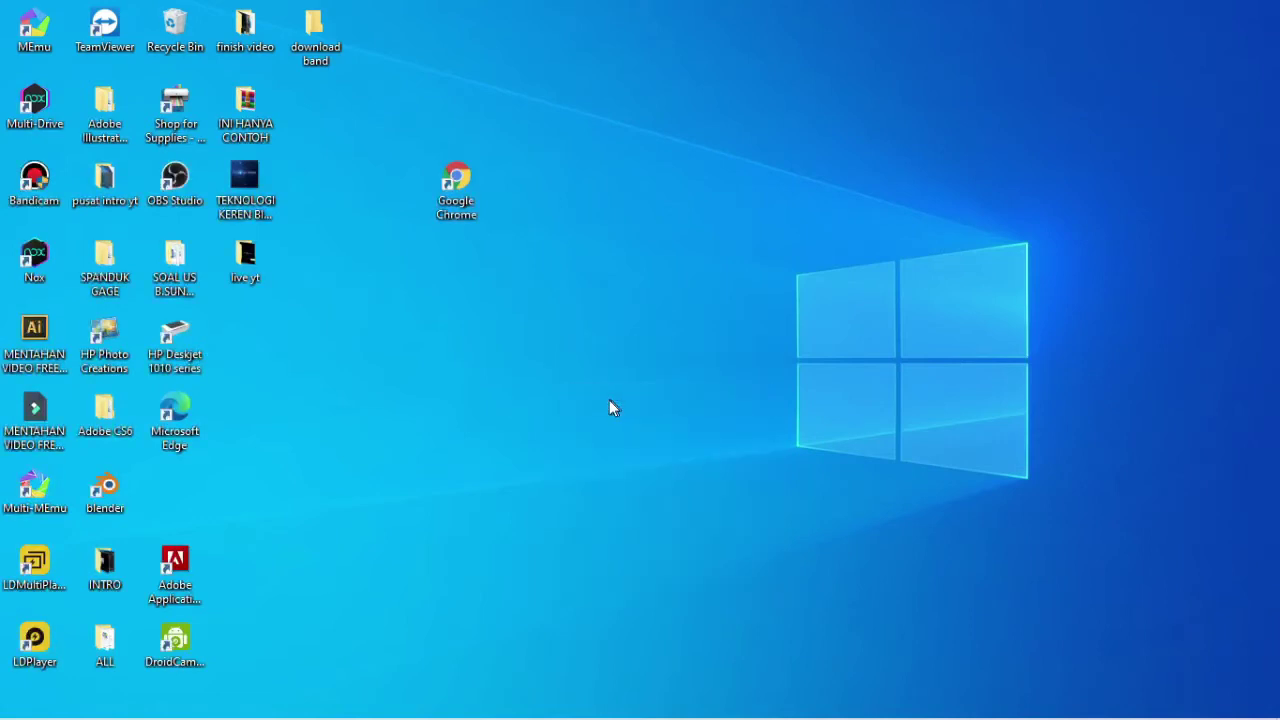
- Open Google Chrome from the desktop and search Google for "plotagon"
drag(457, 182, 512, 181)
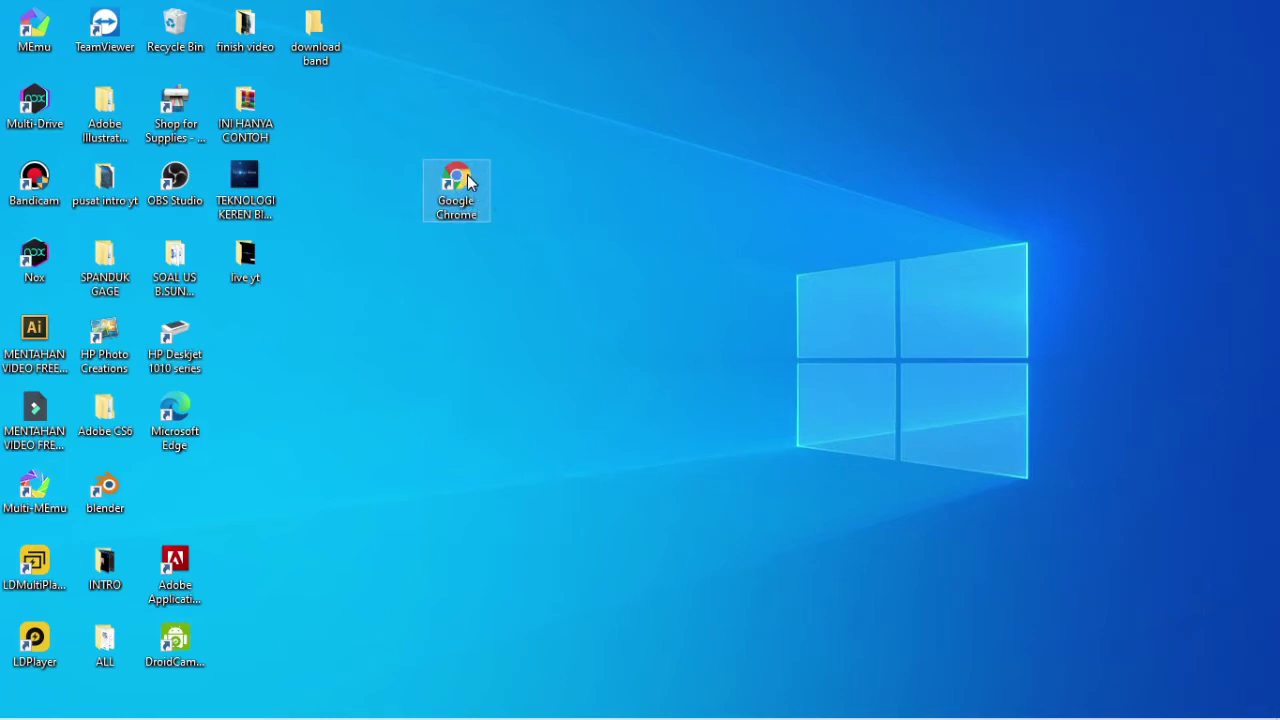
double_click(468, 178)
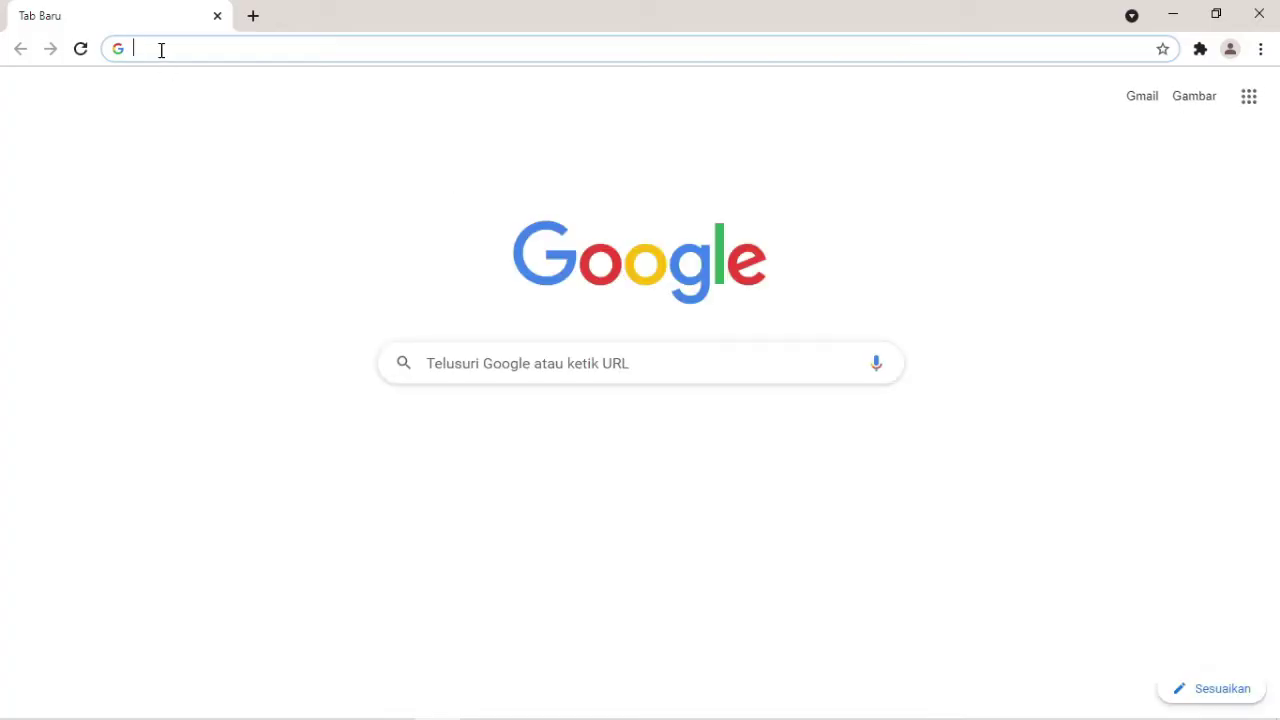
text(plot)
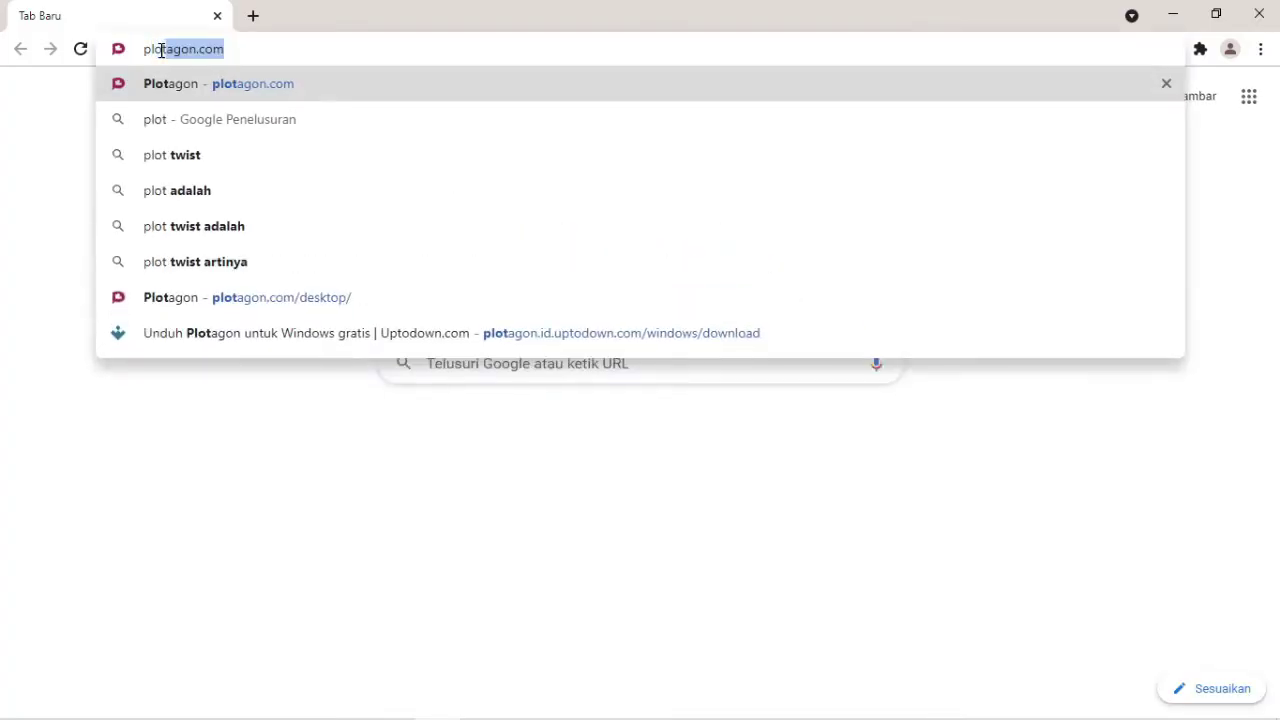
text(agon)
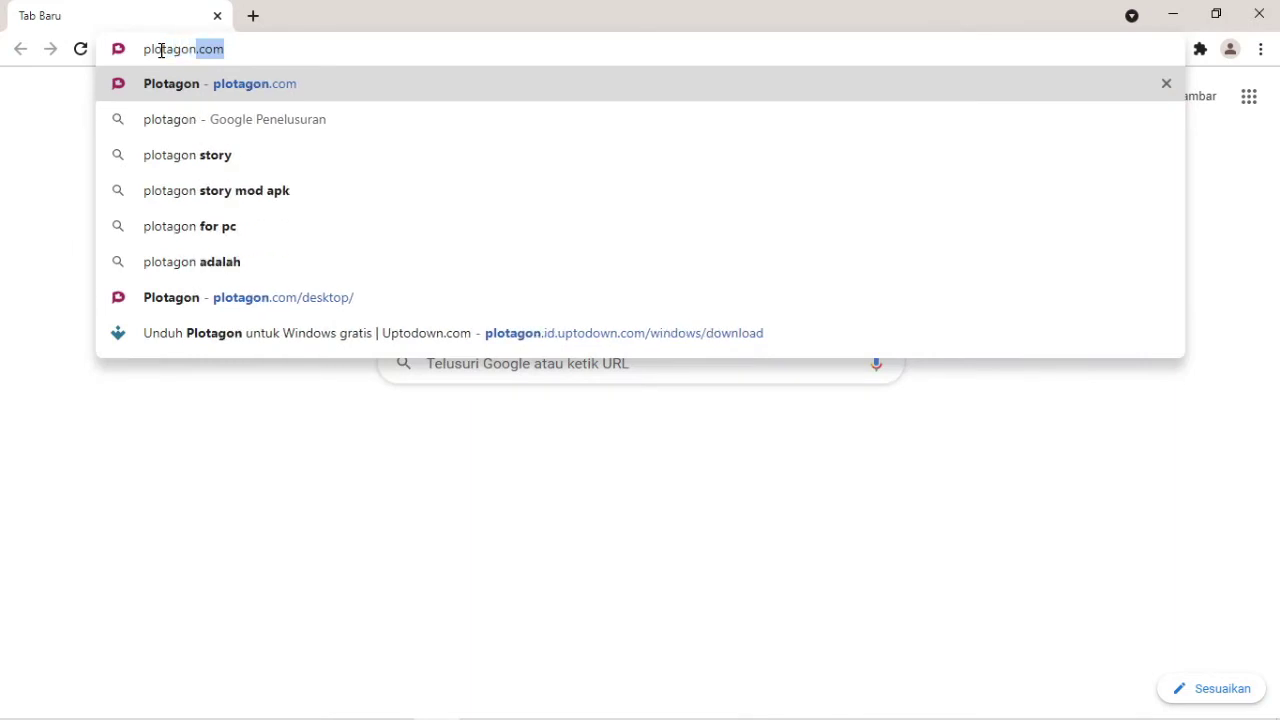
key(BackSpace)
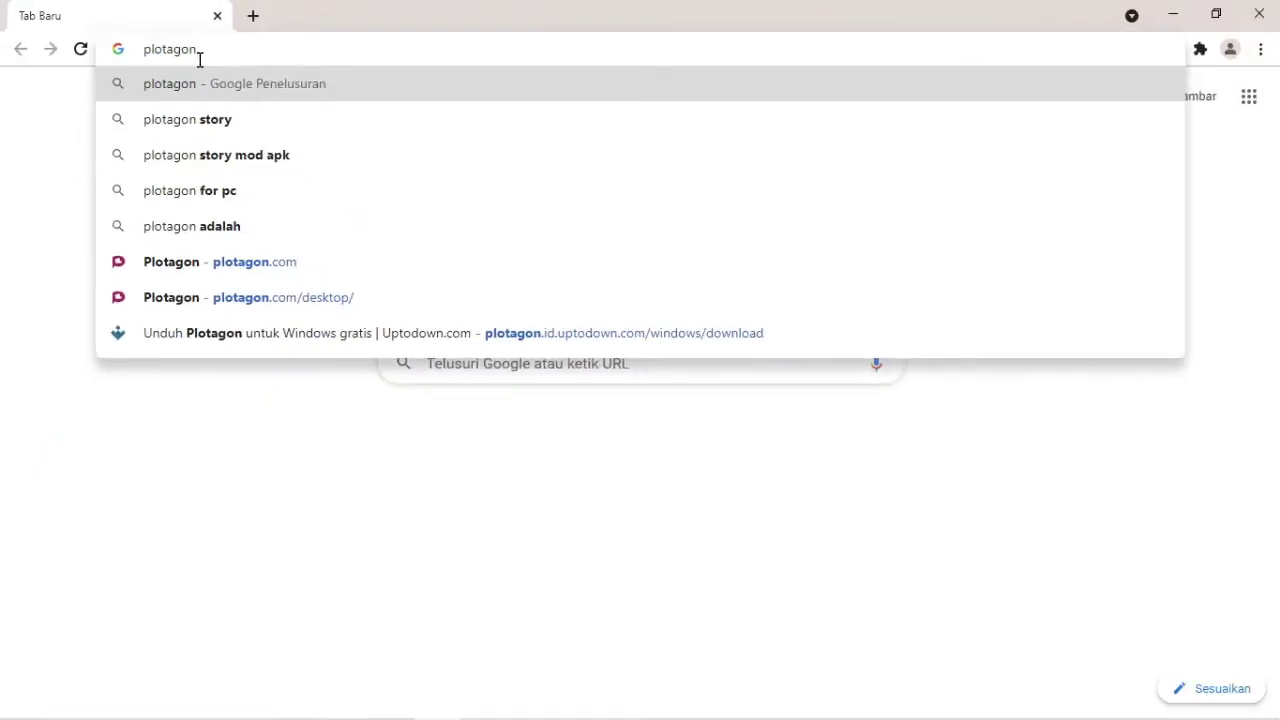
key(Return)
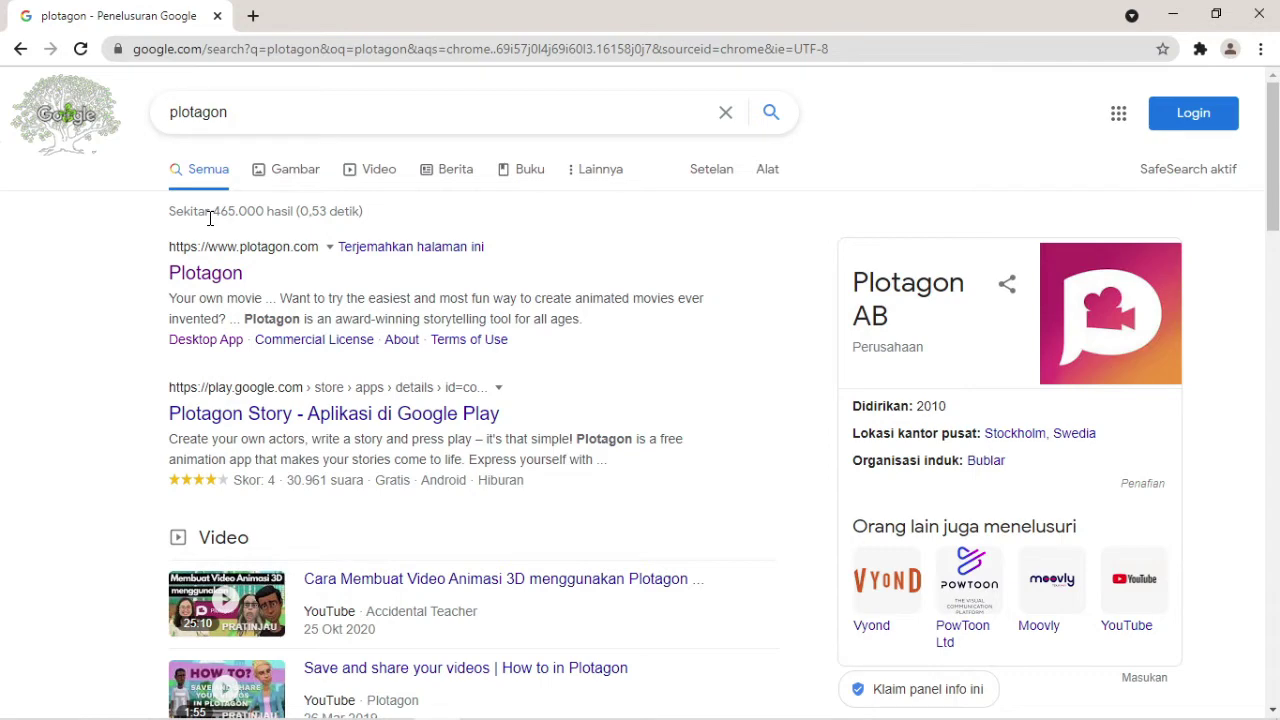
- Open the Uptodown search result "Unduh Plotagon untuk Windows gratis"
scroll(220, 232, down, 1)
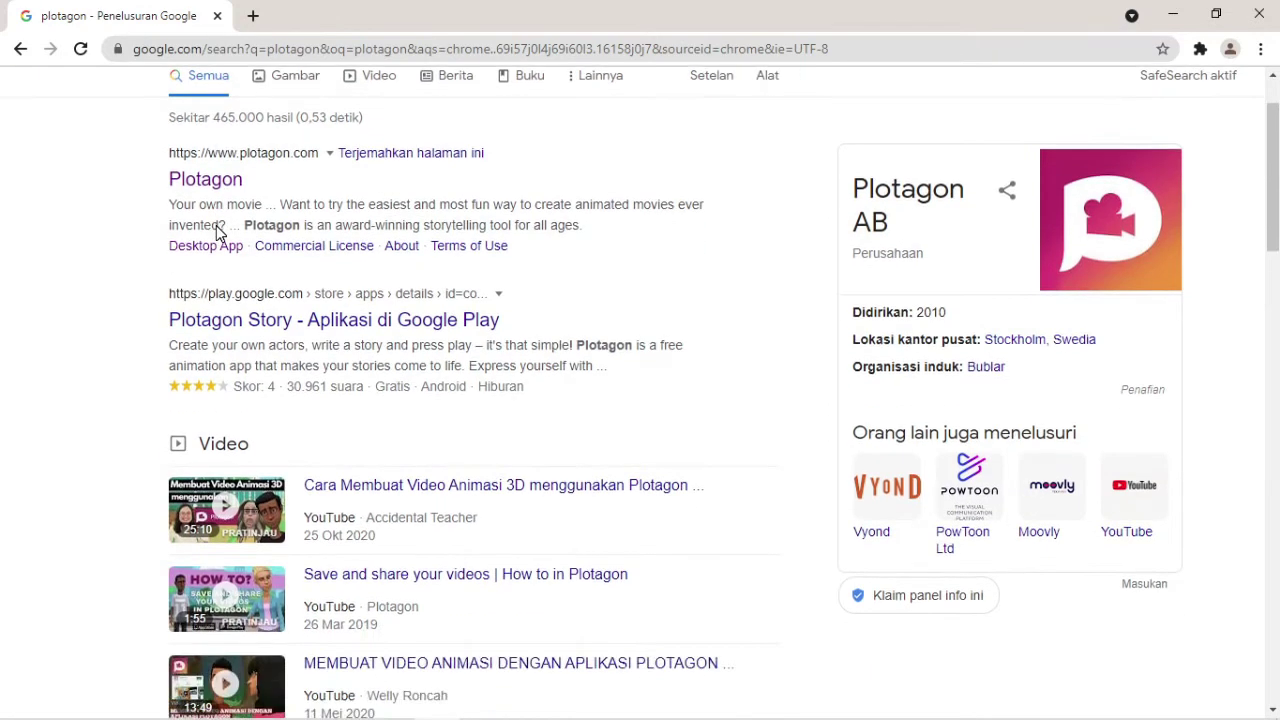
scroll(220, 232, down, 3)
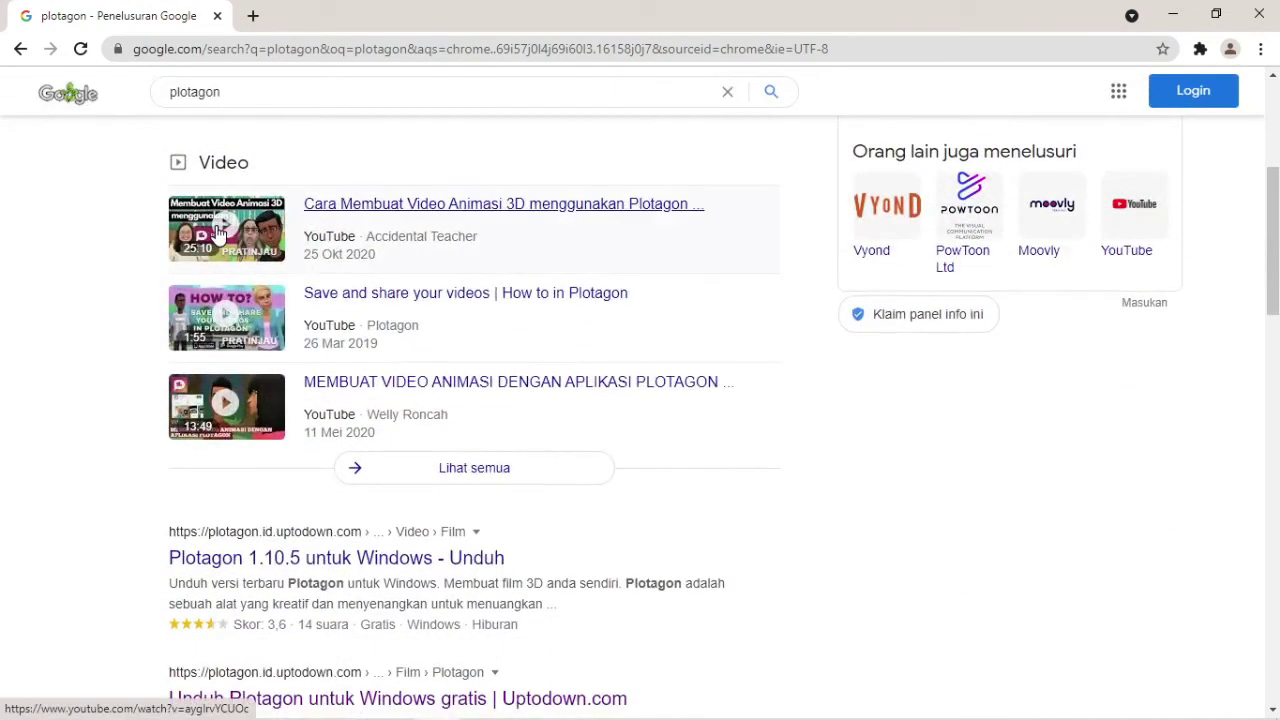
scroll(220, 232, down, 3)
scroll(220, 232, down, 1)
scroll(218, 232, down, 2)
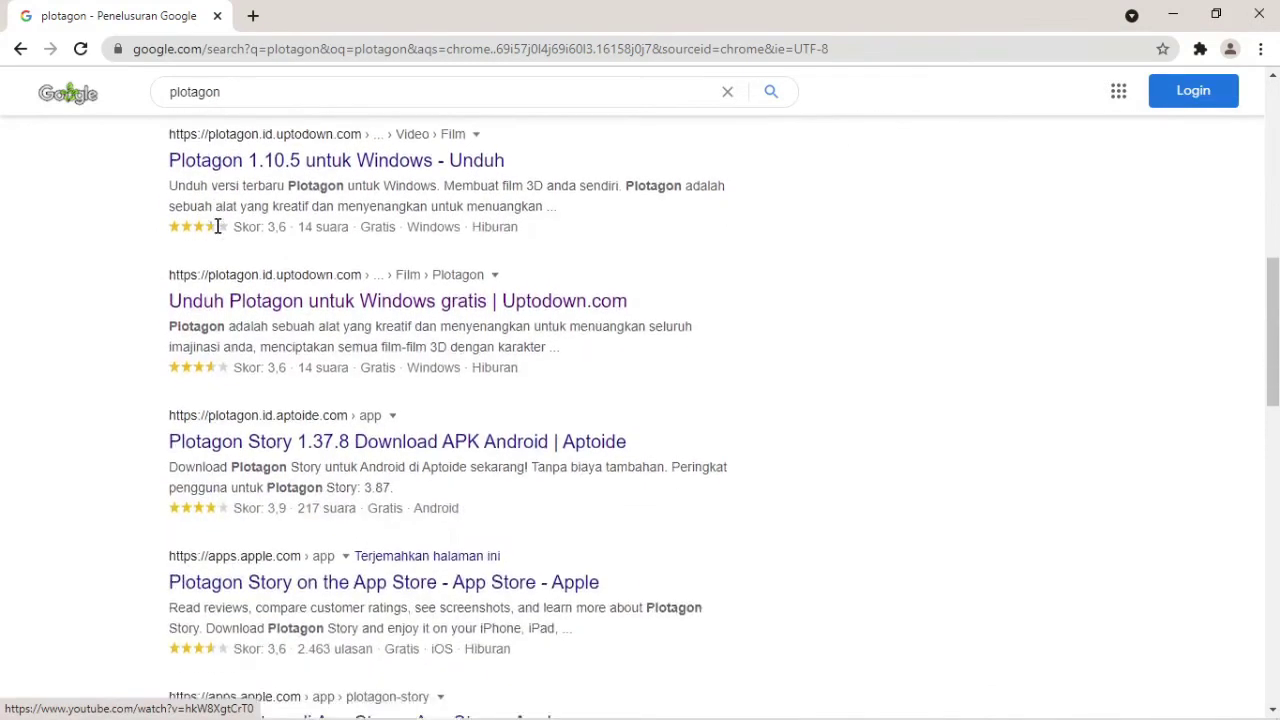
scroll(222, 232, up, 1)
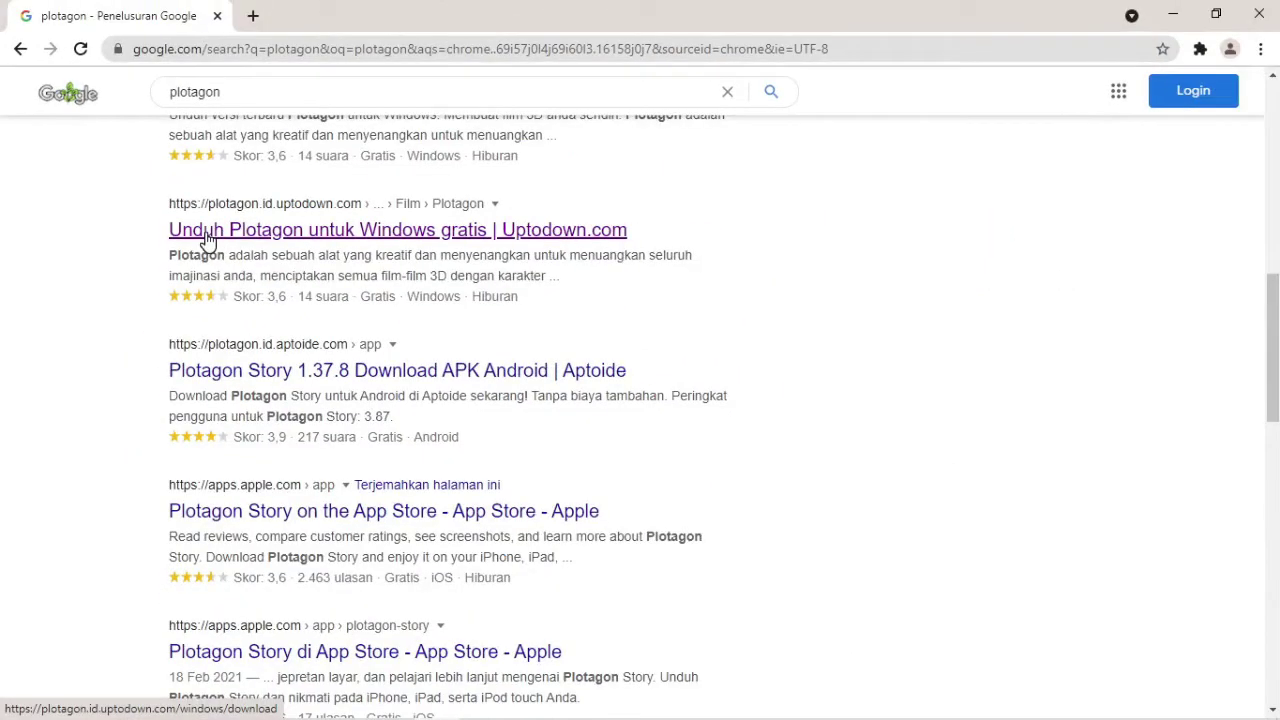
click(207, 240)
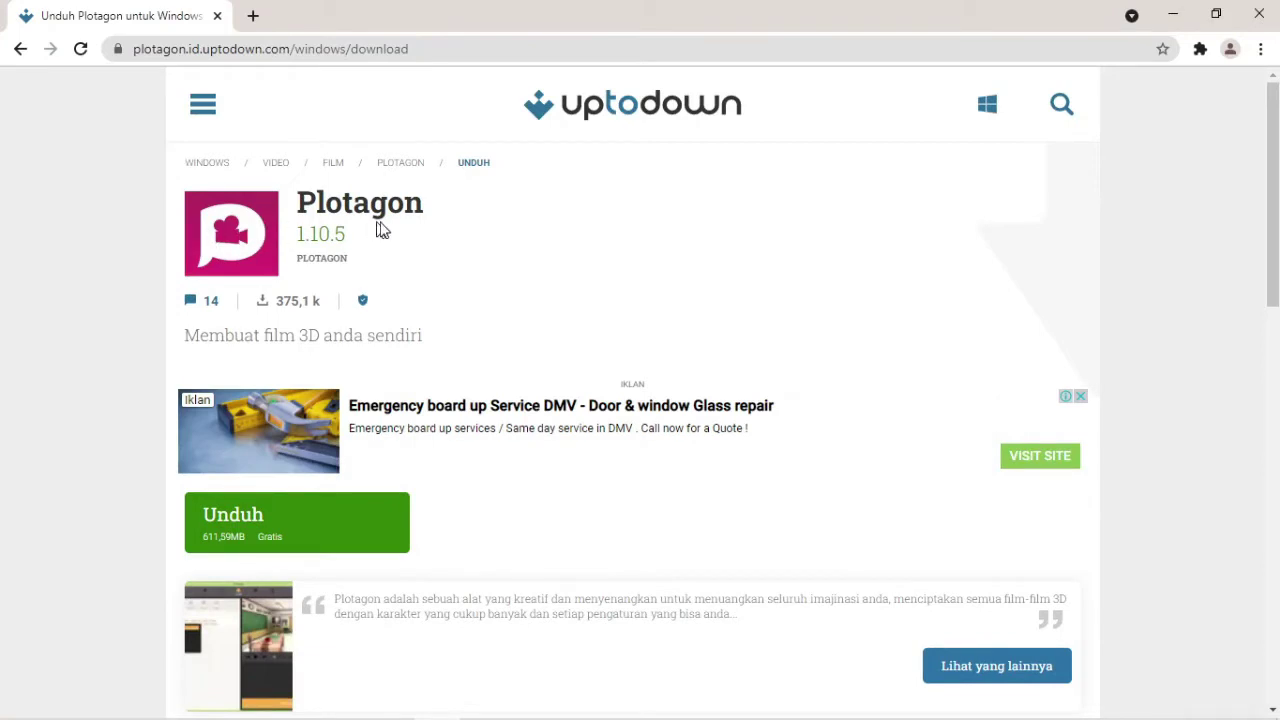
- Download the Plotagon 1.10.5 installer for Windows from the Uptodown page
scroll(518, 280, down, 3)
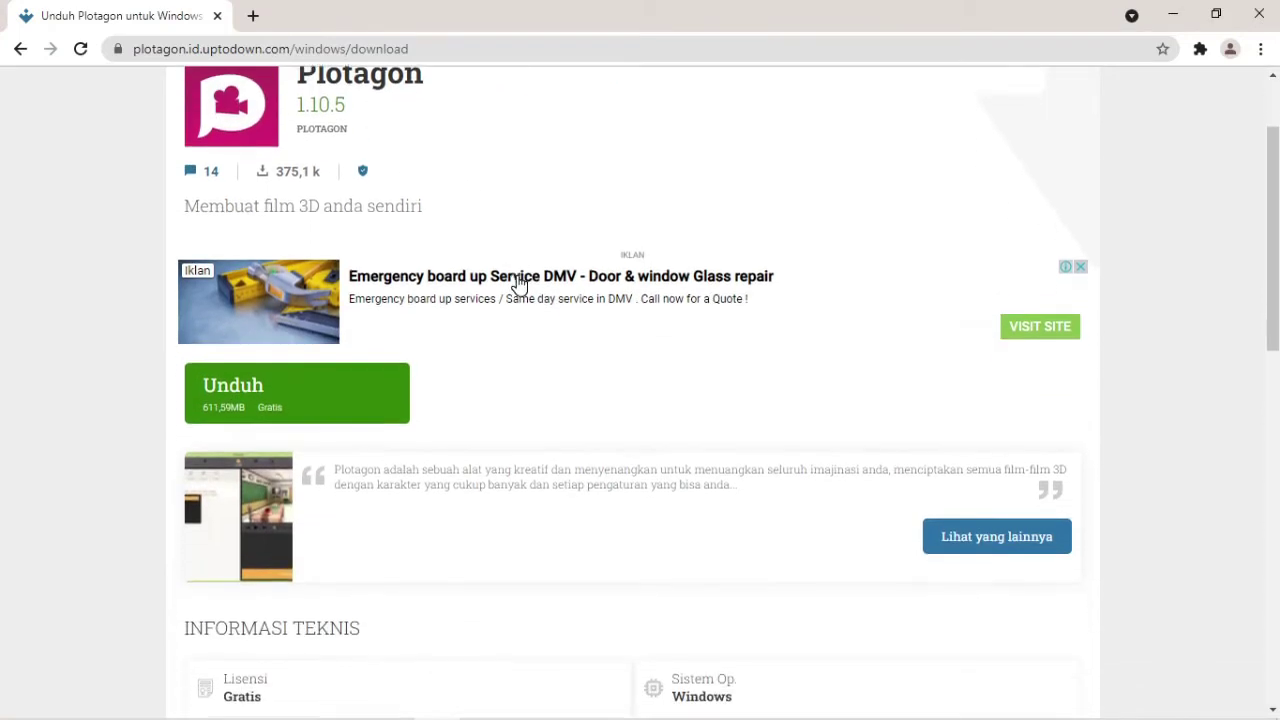
scroll(517, 283, up, 2)
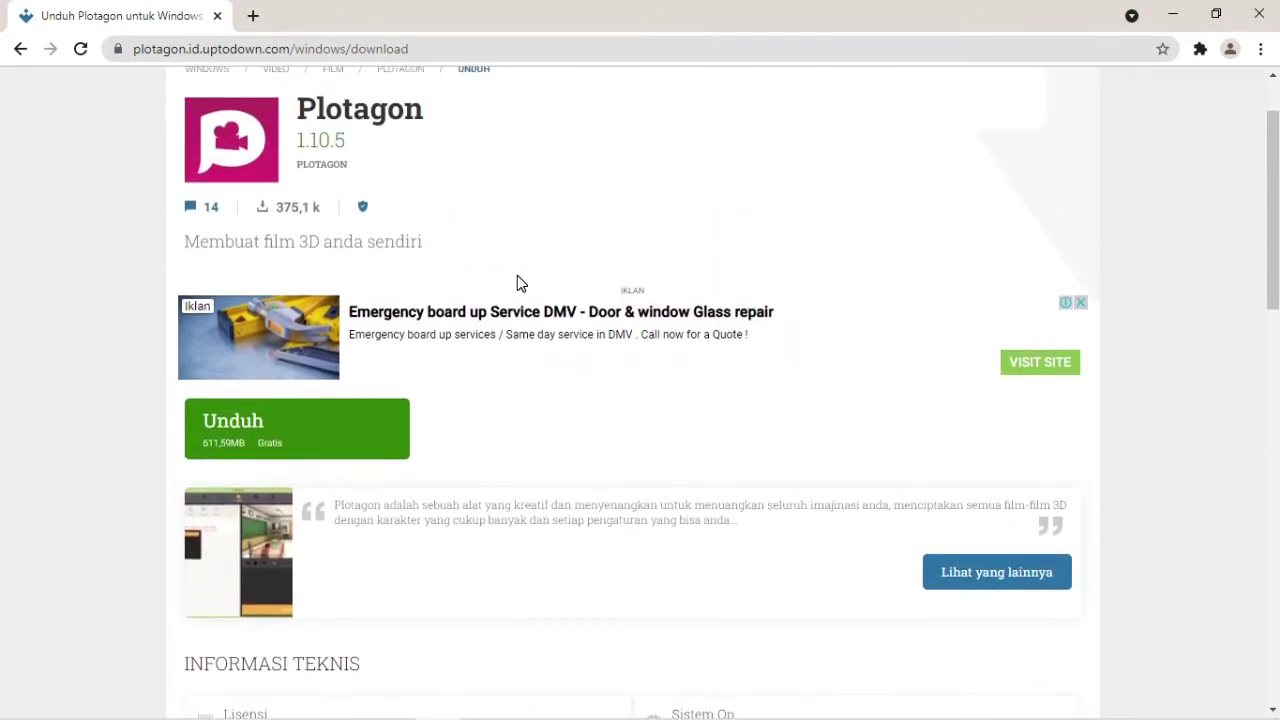
click(260, 425)
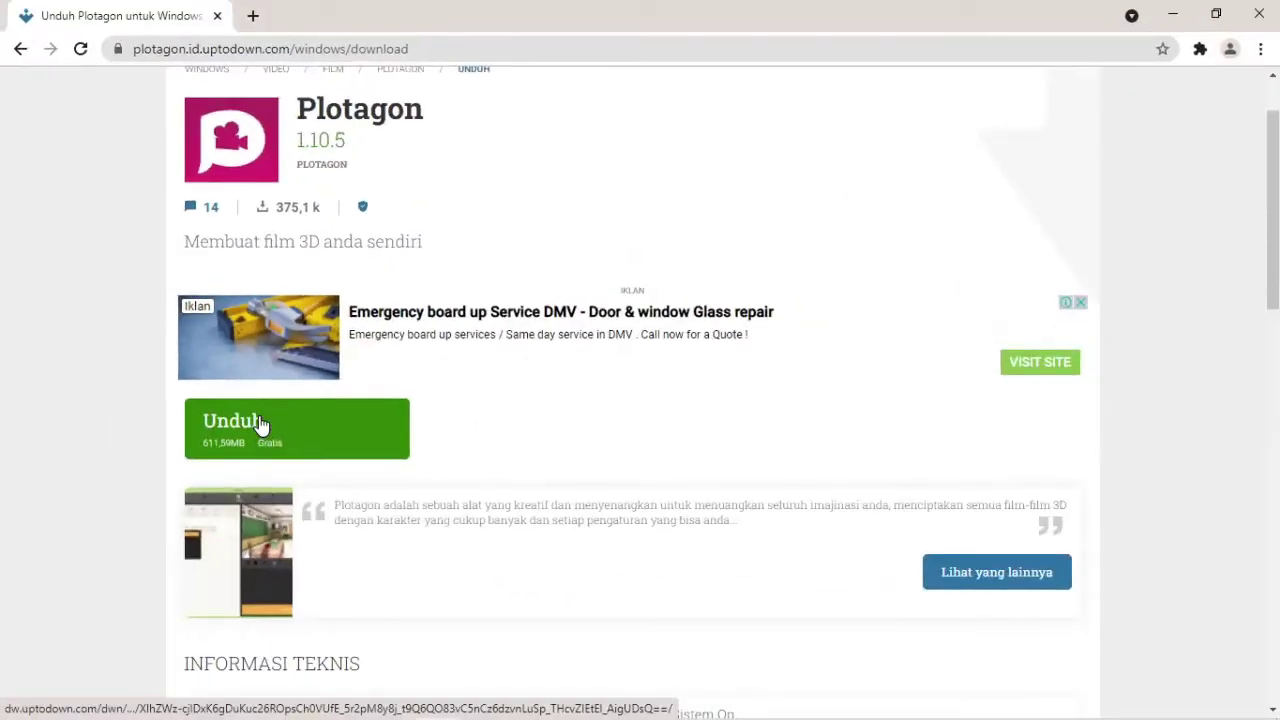
click(258, 424)
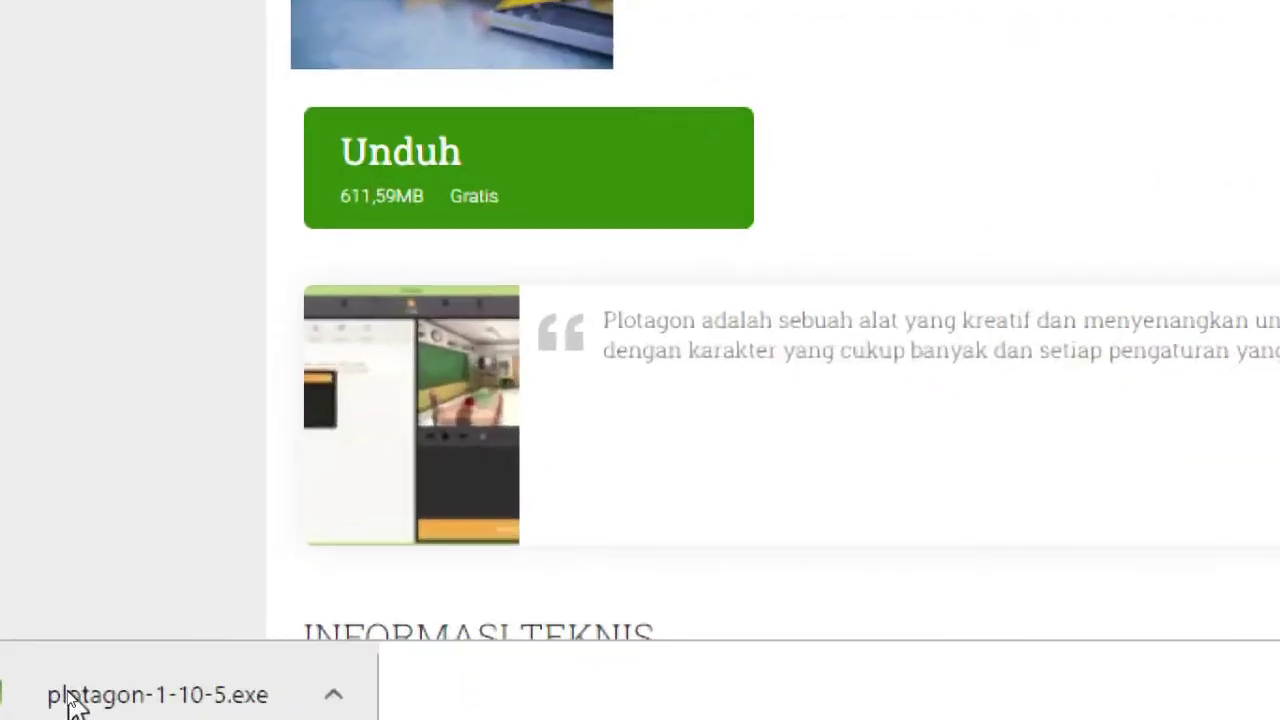
- Show the downloaded file plotagon-1-10-5.exe in its folder
click(68, 697)
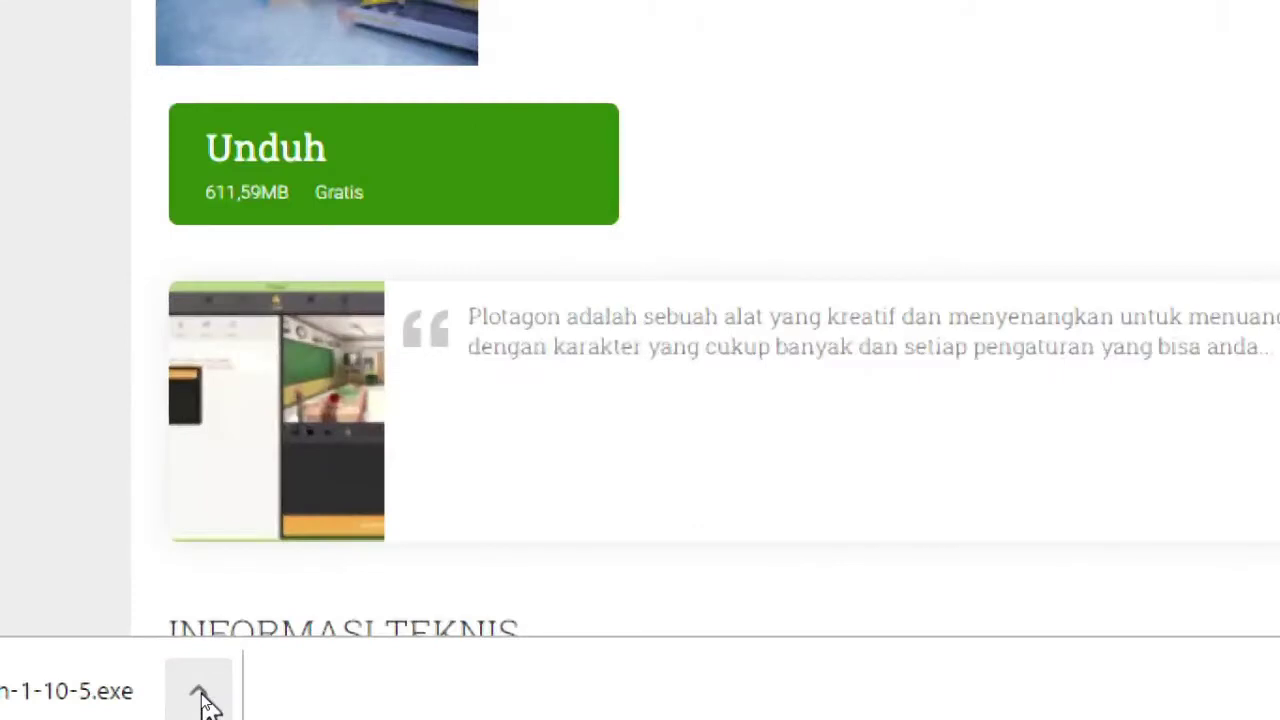
click(200, 695)
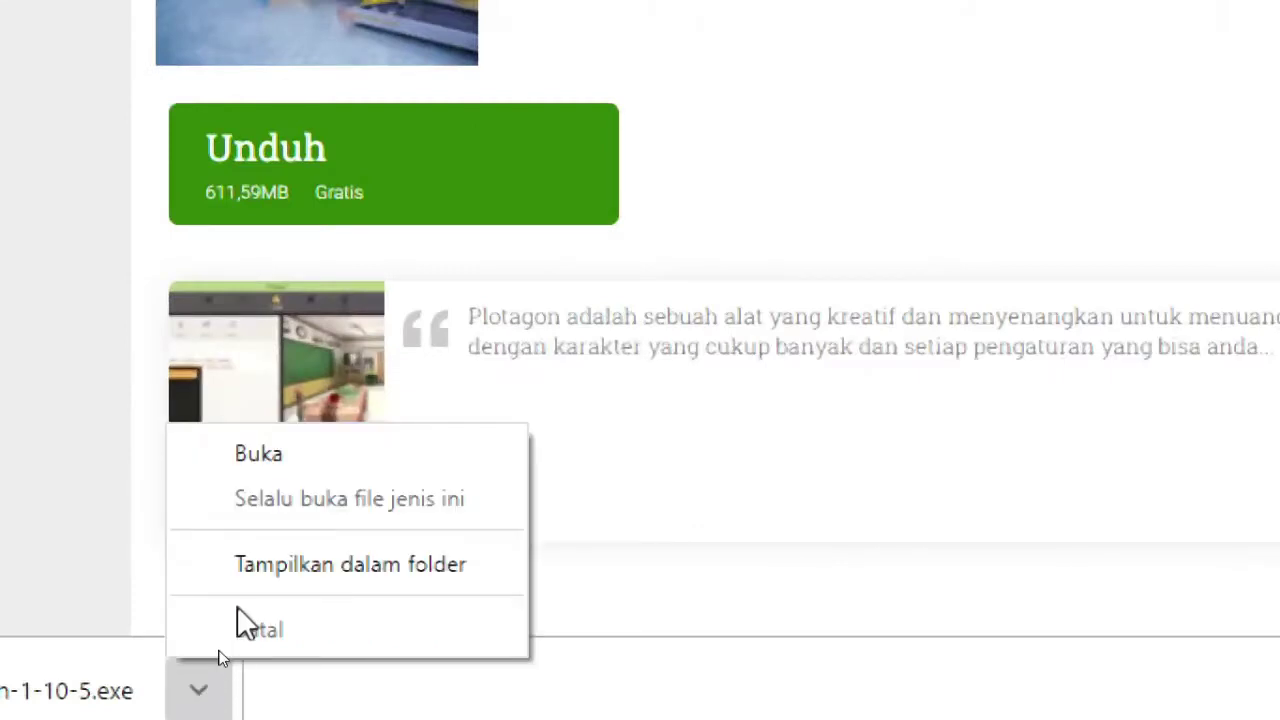
click(285, 567)
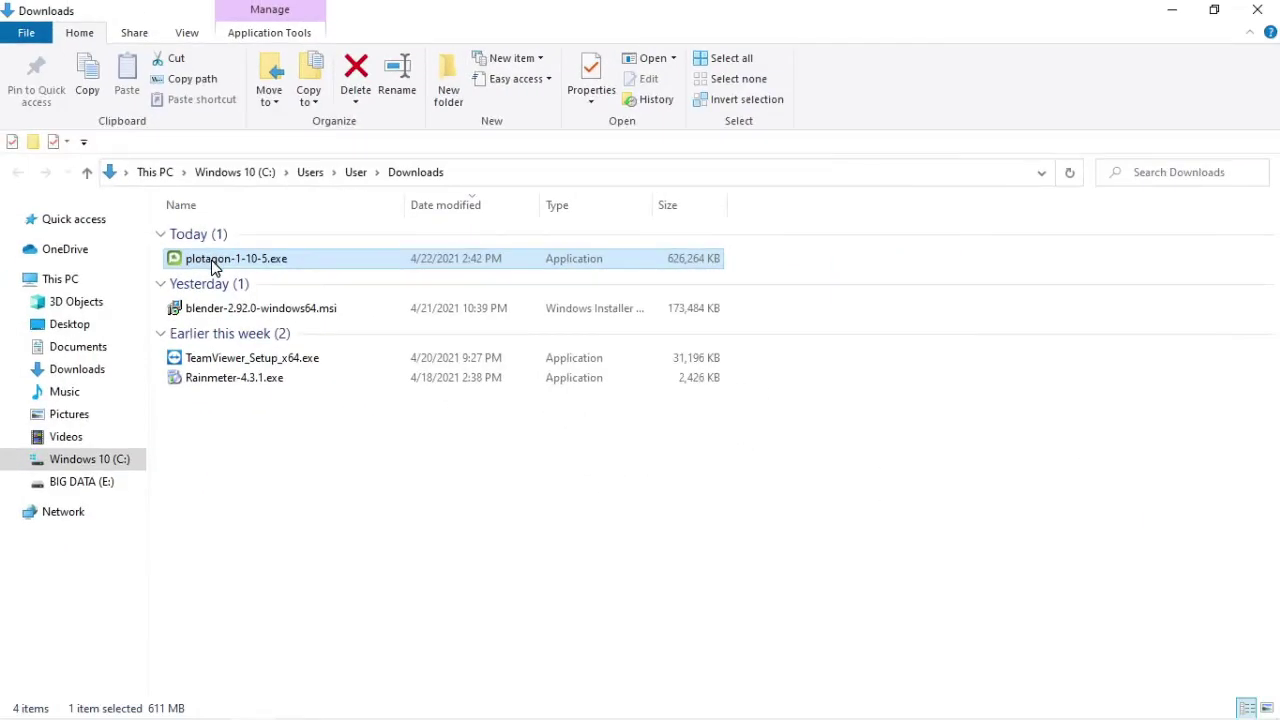
- Run plotagon-1-10-5.exe as administrator, allow it to start, and minimize the open windows behind the installer
double_click(211, 260)
right_click(211, 260)
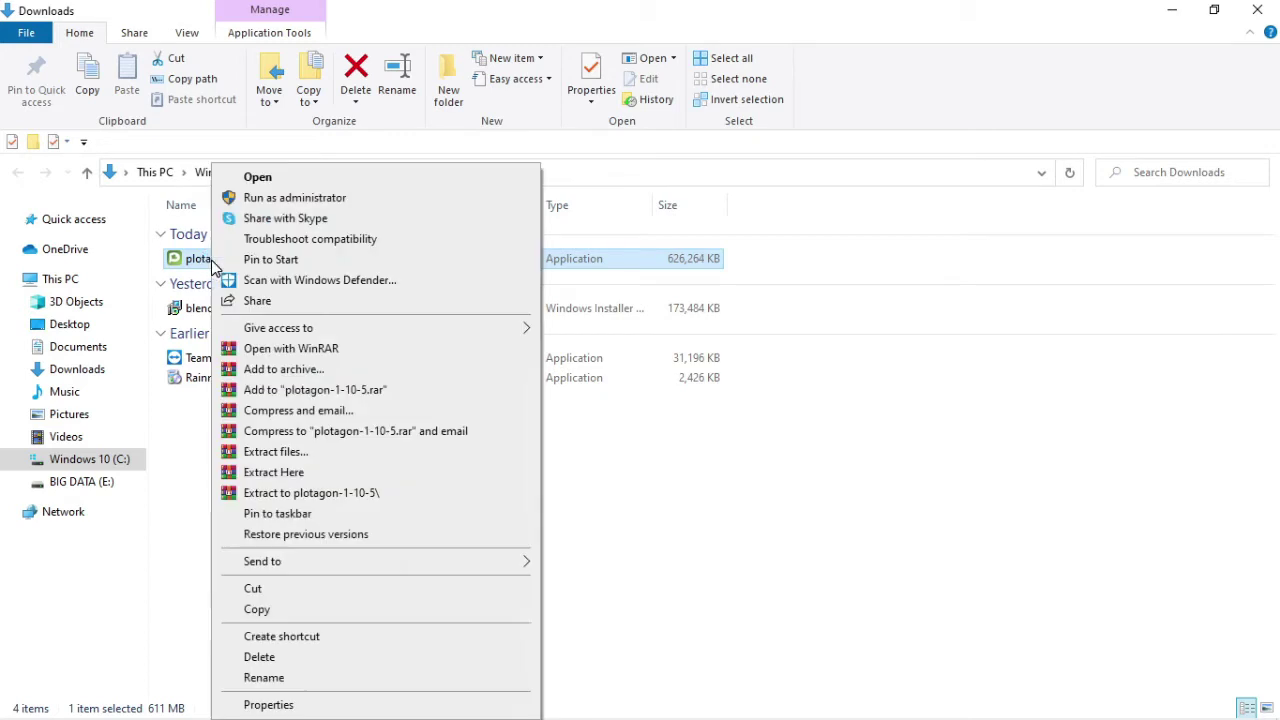
click(266, 200)
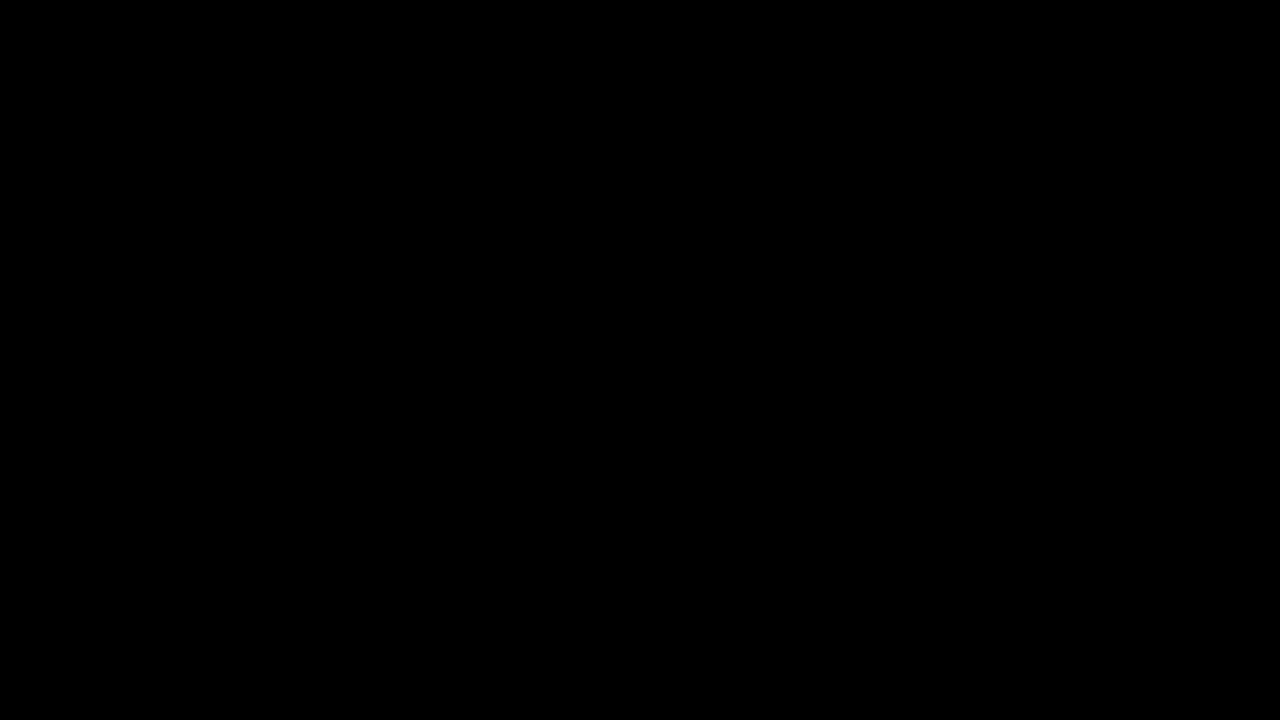
click(550, 487)
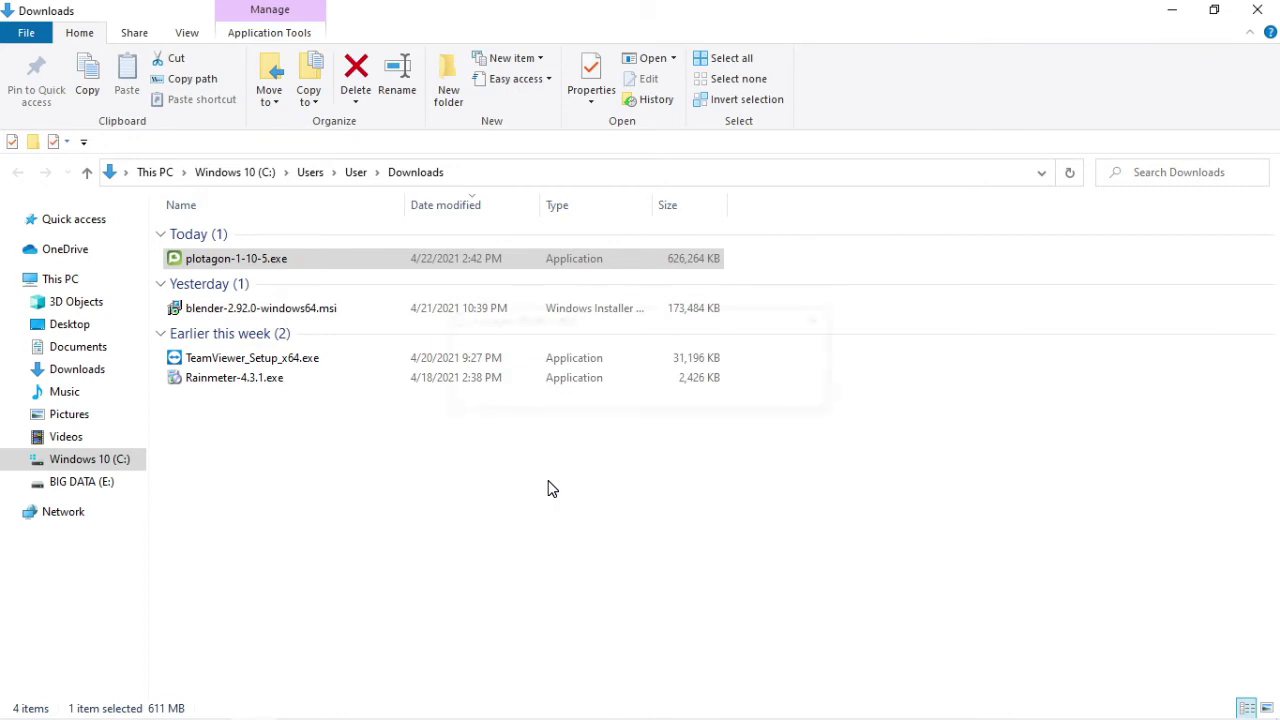
click(1171, 10)
click(1171, 16)
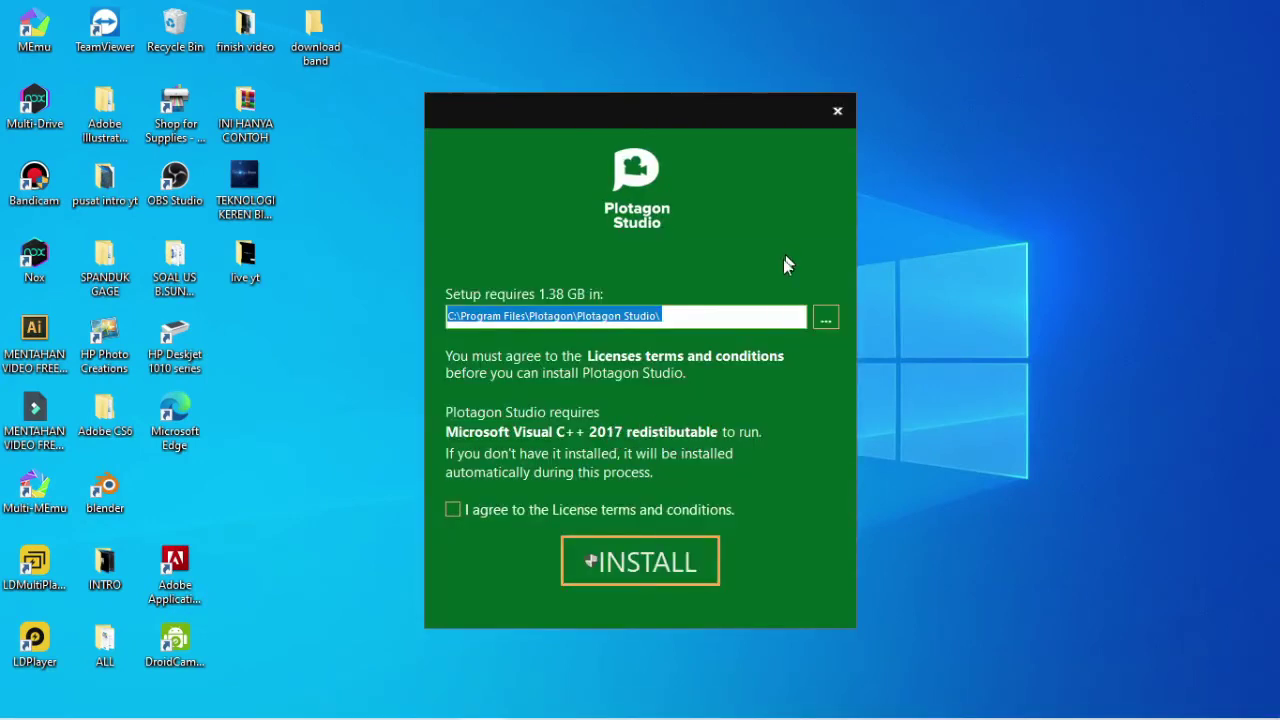
- Accept the licence terms, install Plotagon Studio in the default folder, and finish the setup
click(453, 511)
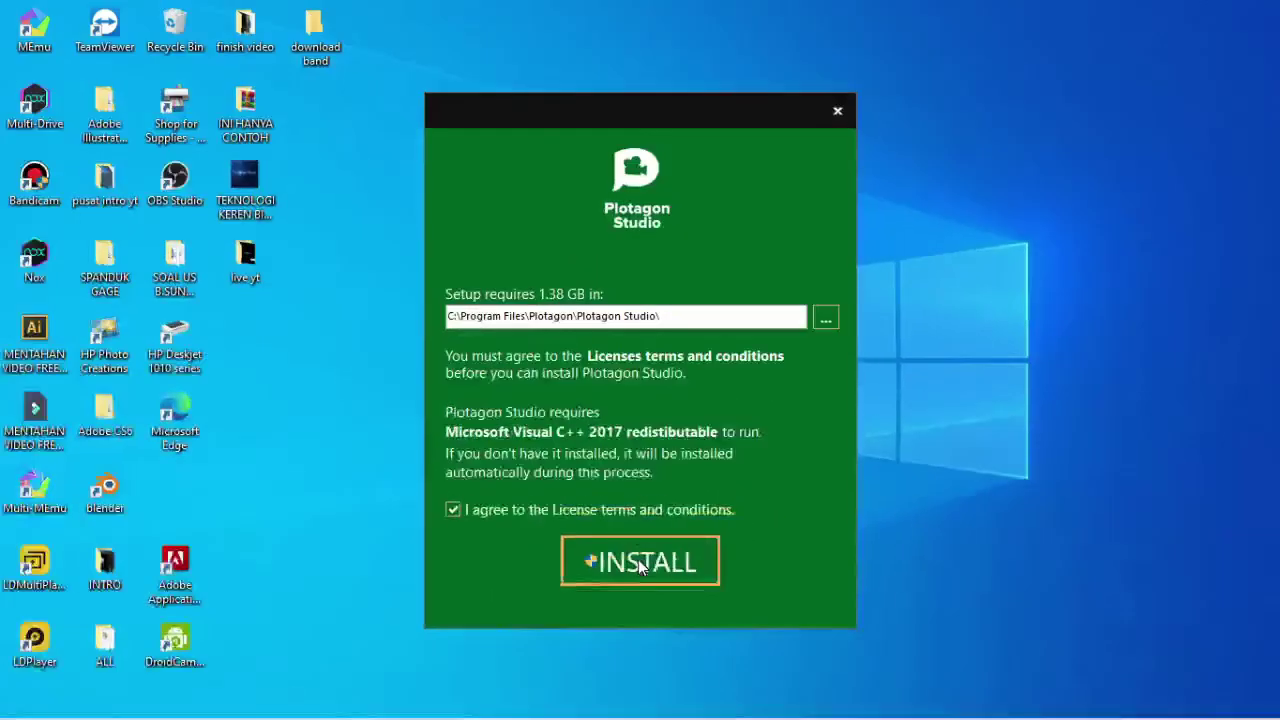
click(639, 563)
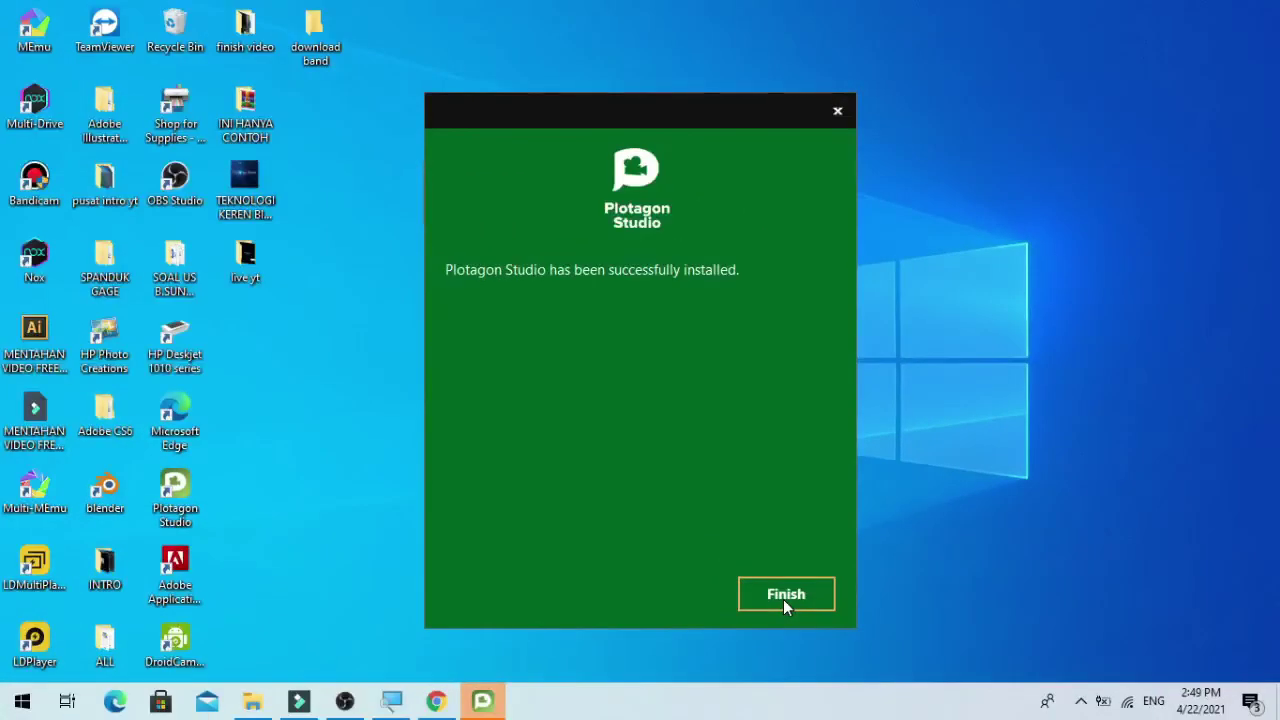
click(784, 600)
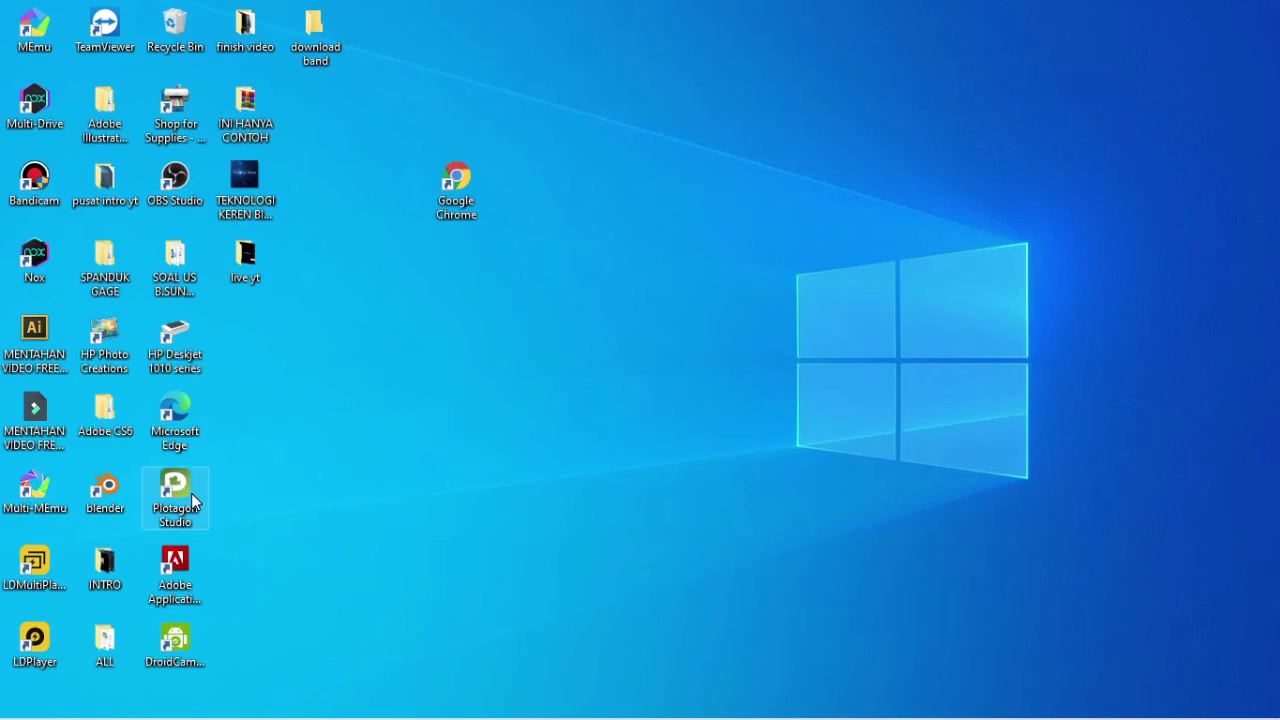
- Move the Plotagon Studio shortcut to an empty area in the middle of the desktop
drag(191, 493, 631, 230)
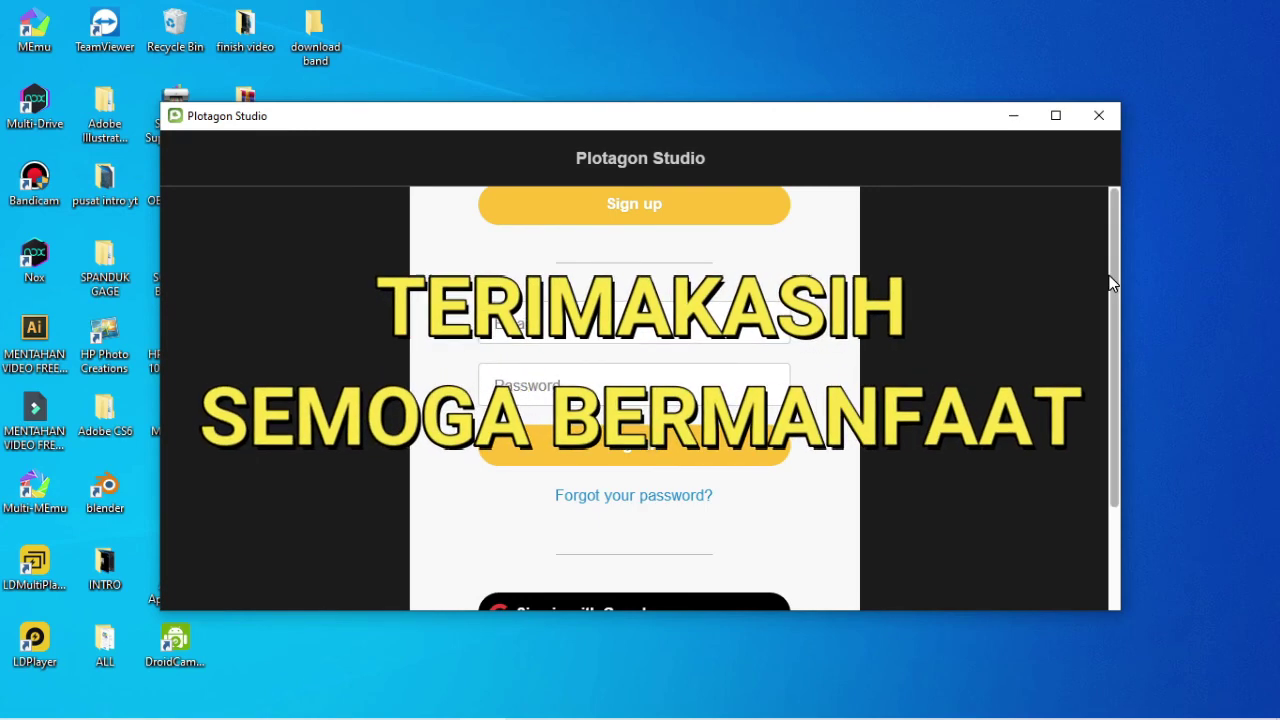
- Look through the sign-up and sign-in options in Plotagon Studio and maximize its window
scroll(1097, 352, down, 1)
scroll(1095, 350, down, 1)
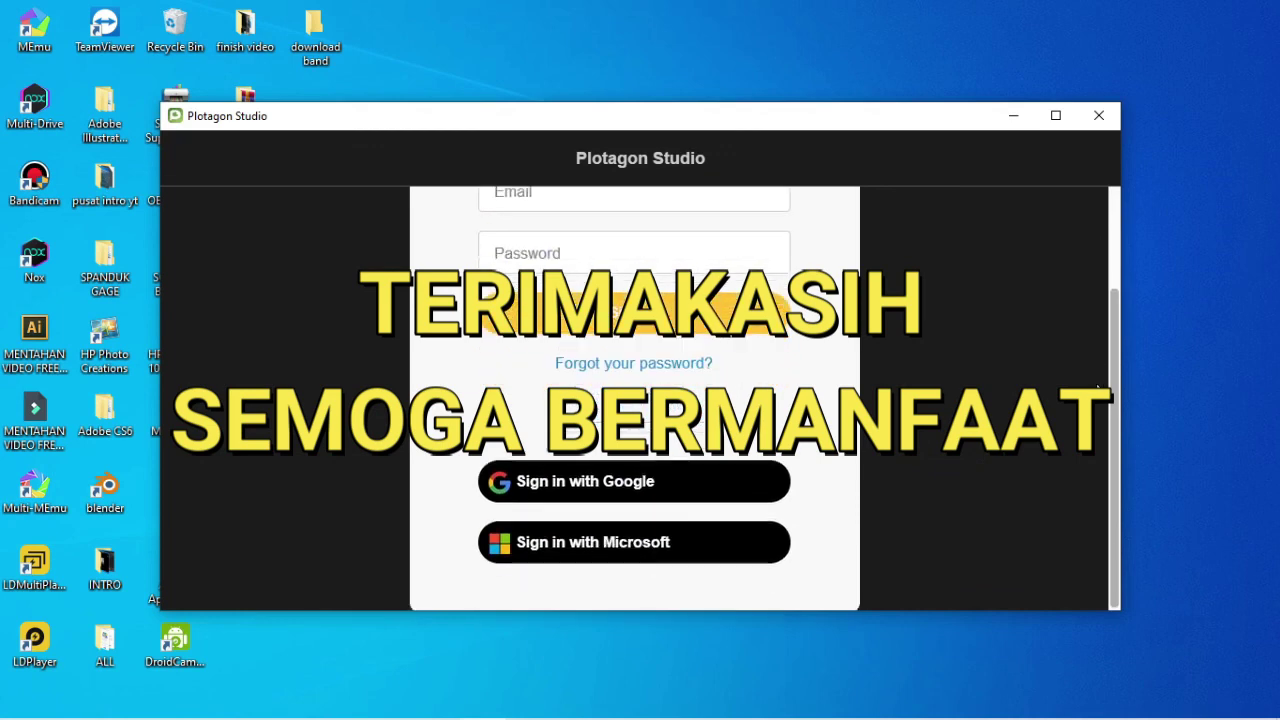
scroll(1109, 270, up, 2)
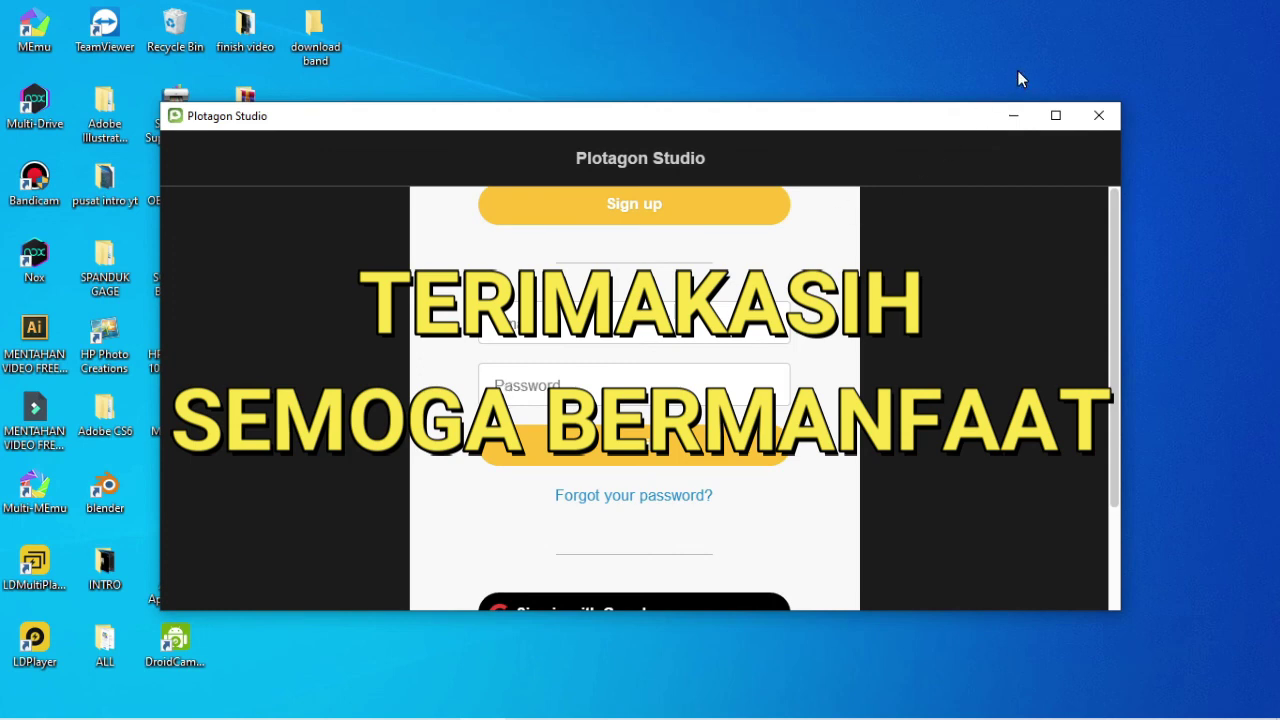
click(1053, 115)
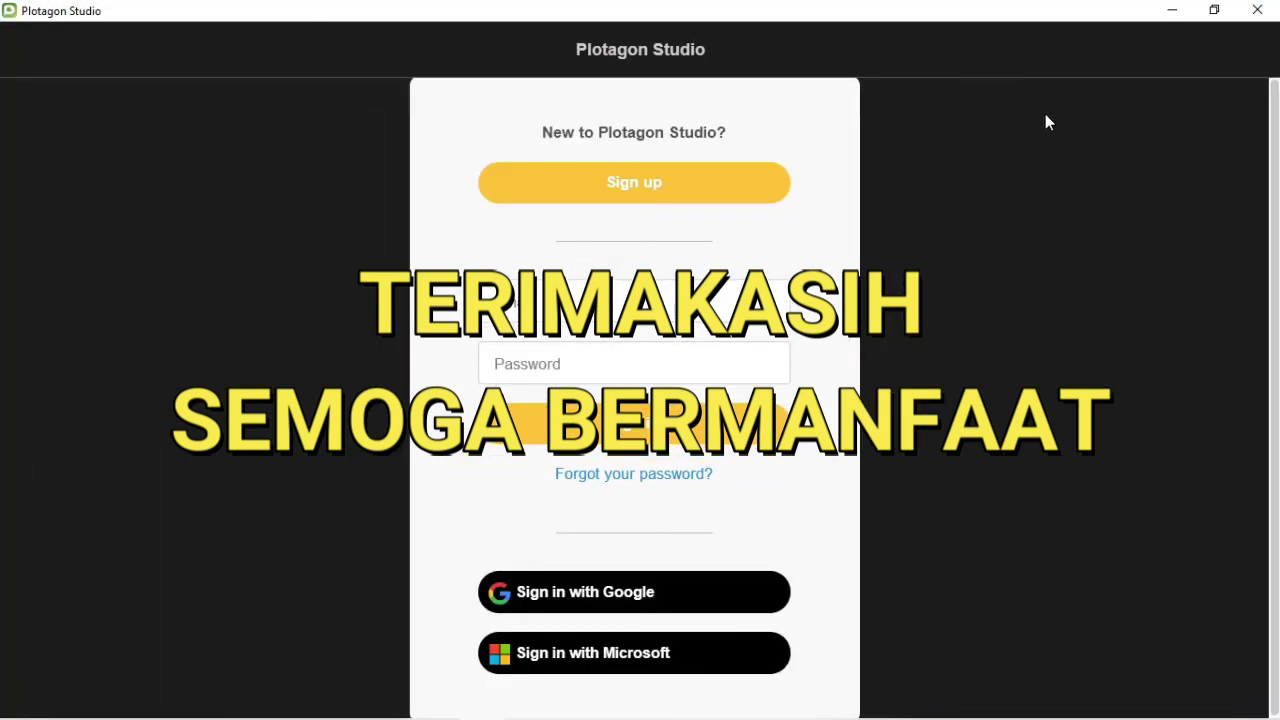